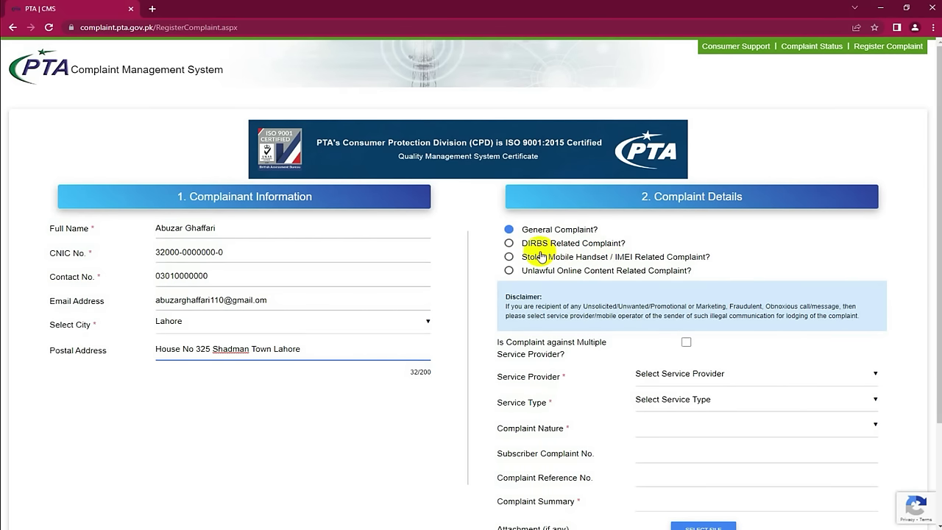
Classify the complaint as DIRBS related with the complaint nature Non-Compliant IMEI.
click(509, 244)
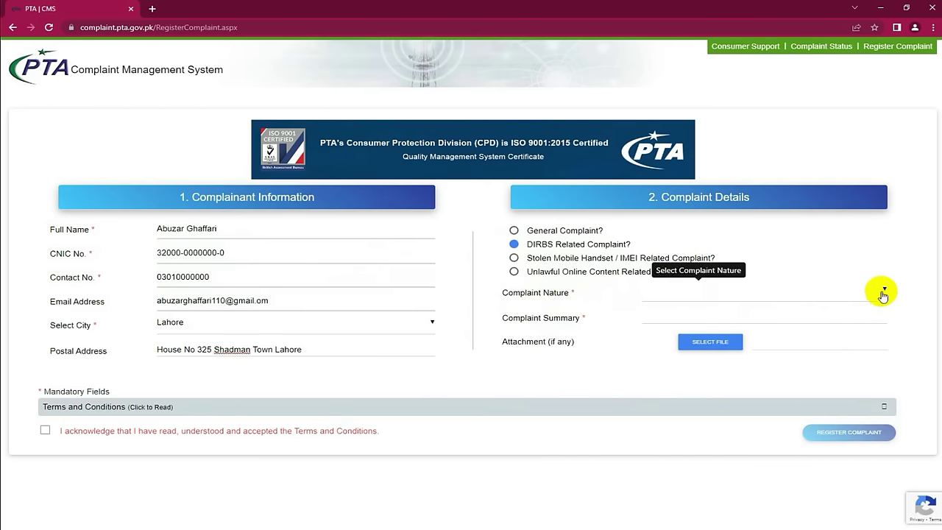
click(885, 292)
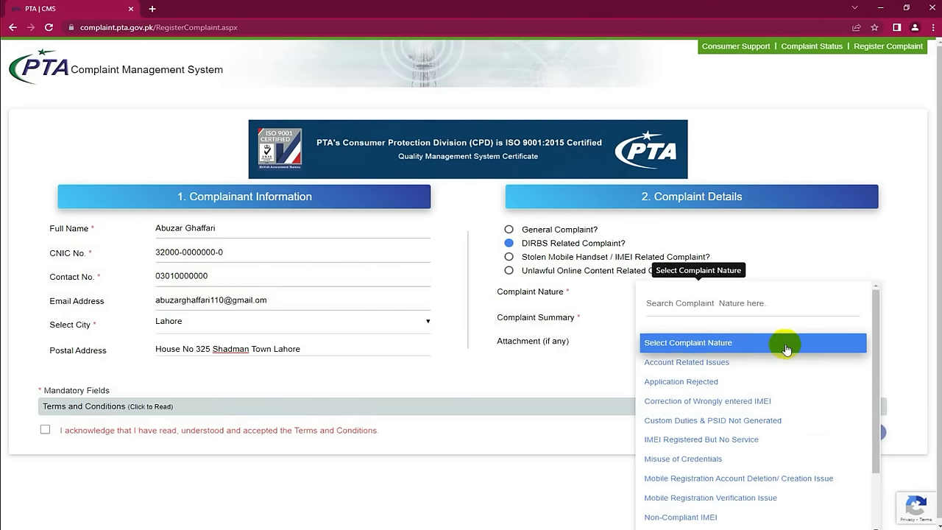
scroll(786, 348, down, 1)
scroll(786, 348, down, 1)
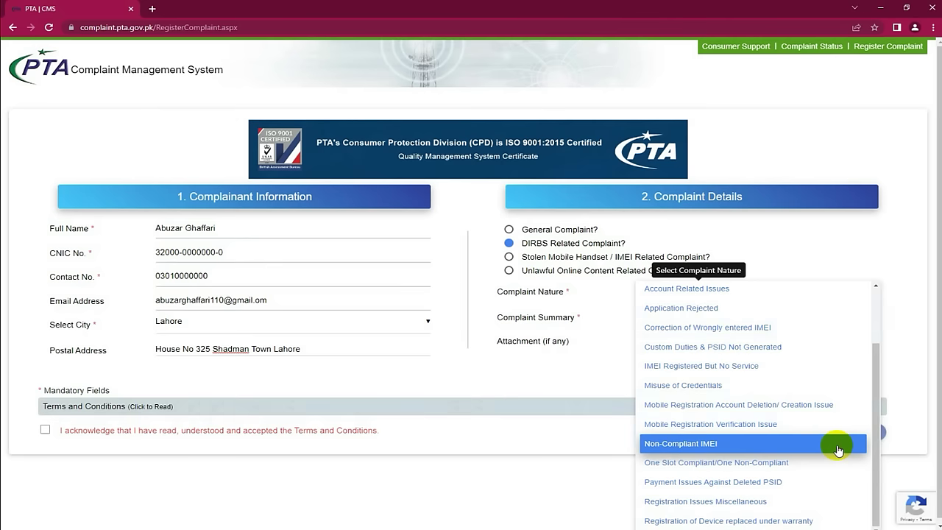
click(838, 444)
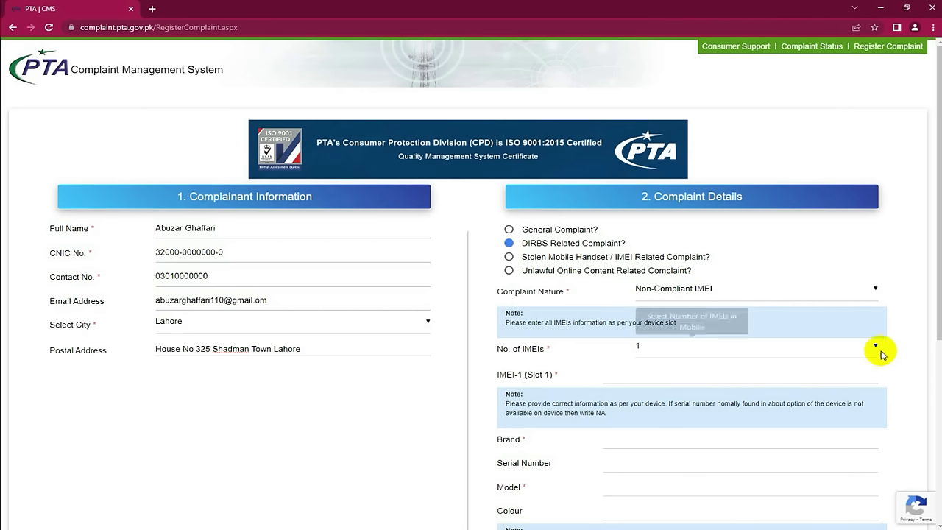
Set the number of IMEIs to 2 and fill in the IMEI numbers for both slots.
click(876, 348)
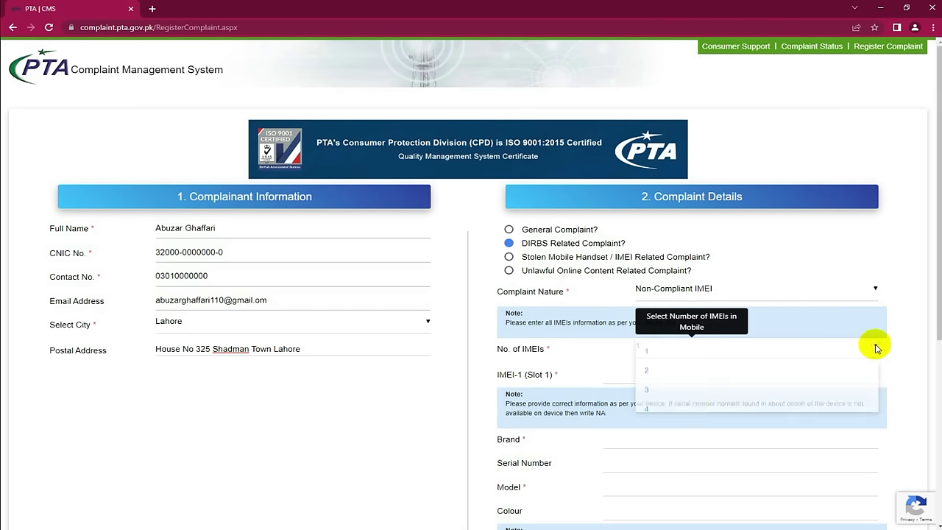
click(648, 371)
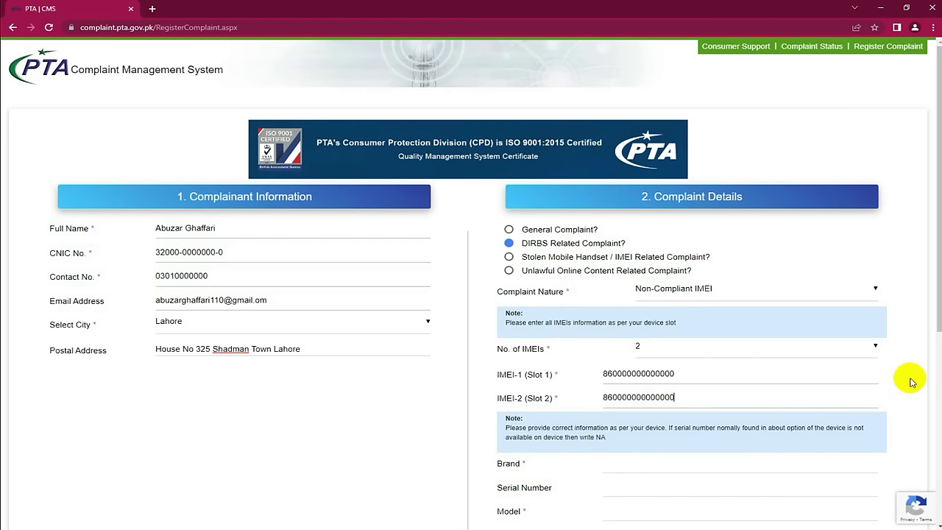
Fill in the device details with brand Samsung, the serial number, model A32 and colour Black.
drag(935, 323, 933, 418)
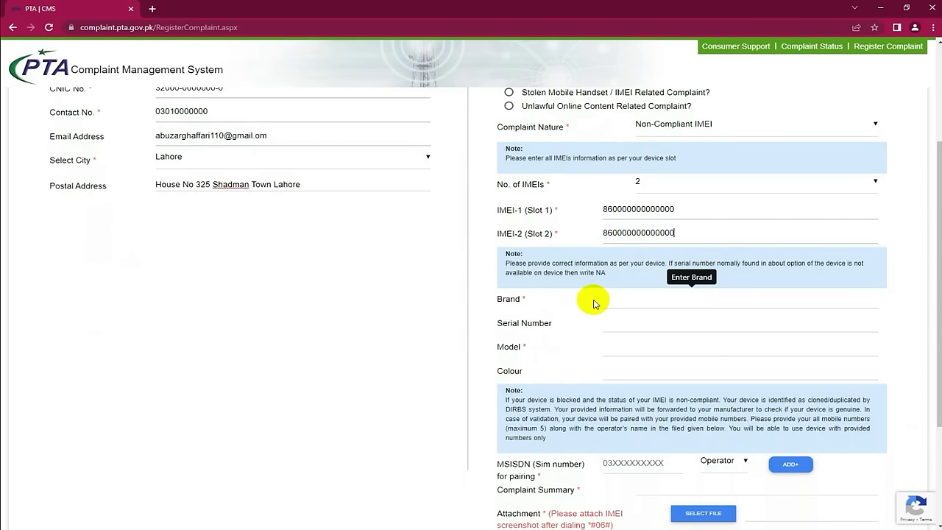
click(653, 302)
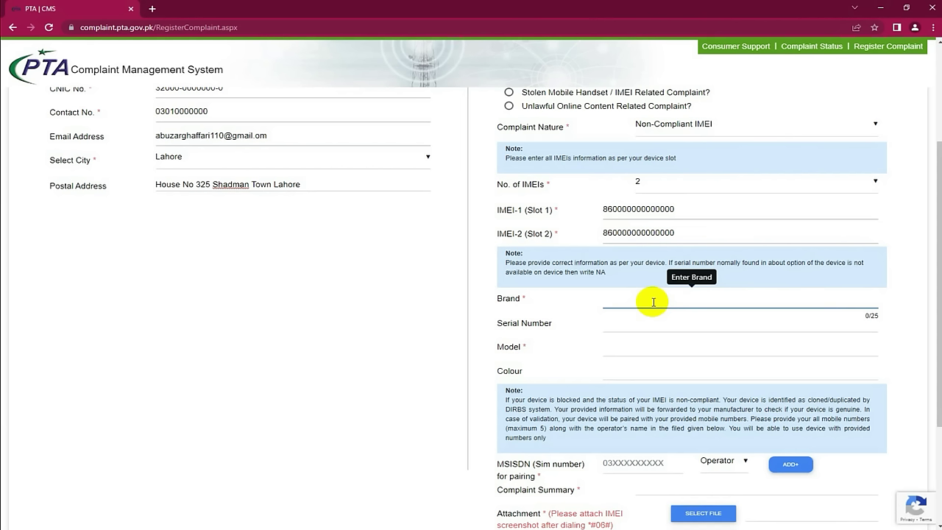
text(Samsung)
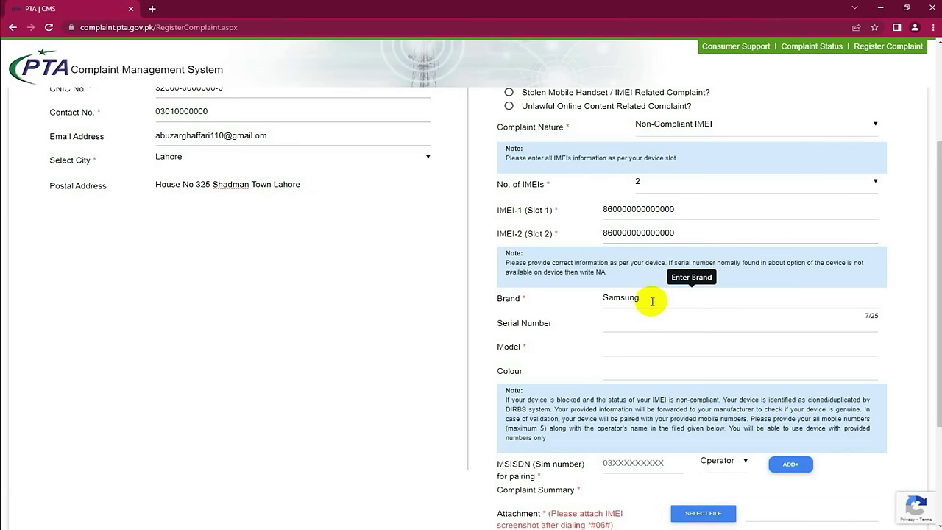
click(624, 325)
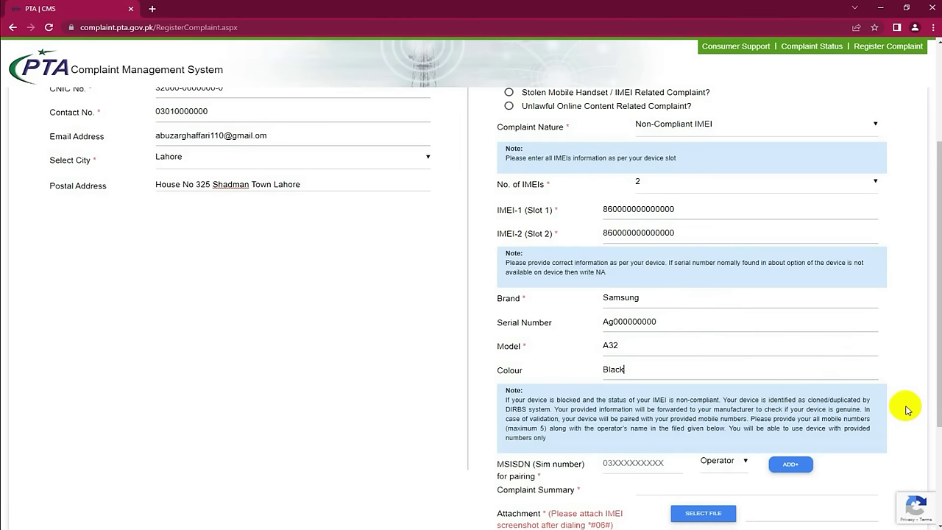
Enter four SIM numbers for pairing, adding a row for each further number.
scroll(907, 410, down, 1)
scroll(907, 410, down, 2)
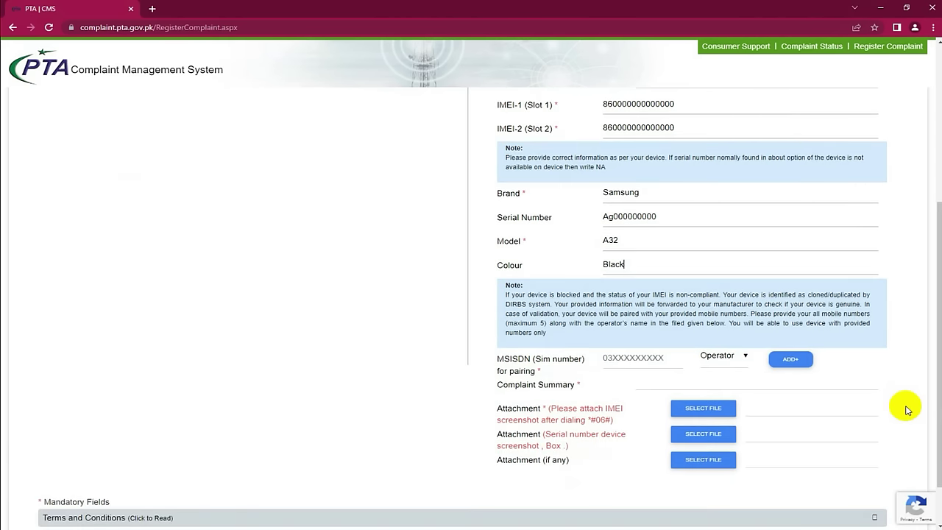
scroll(907, 410, down, 1)
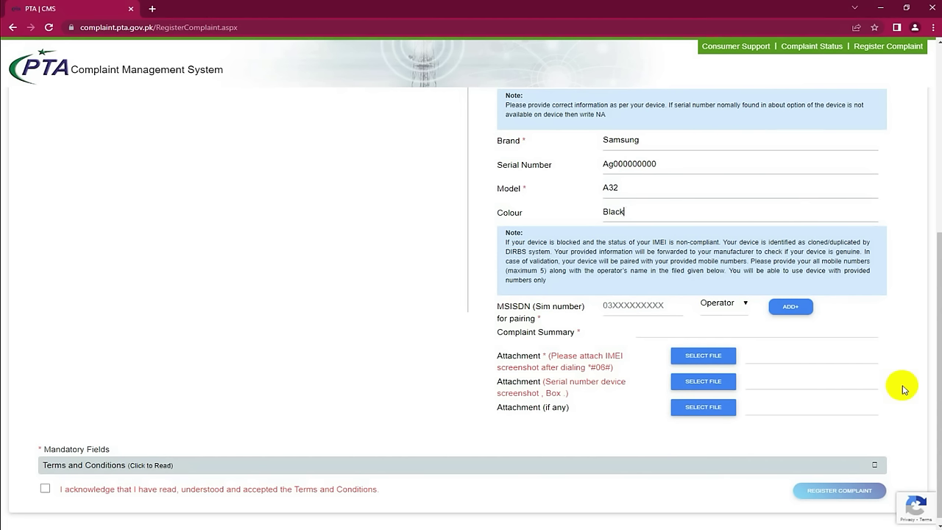
key(Tab)
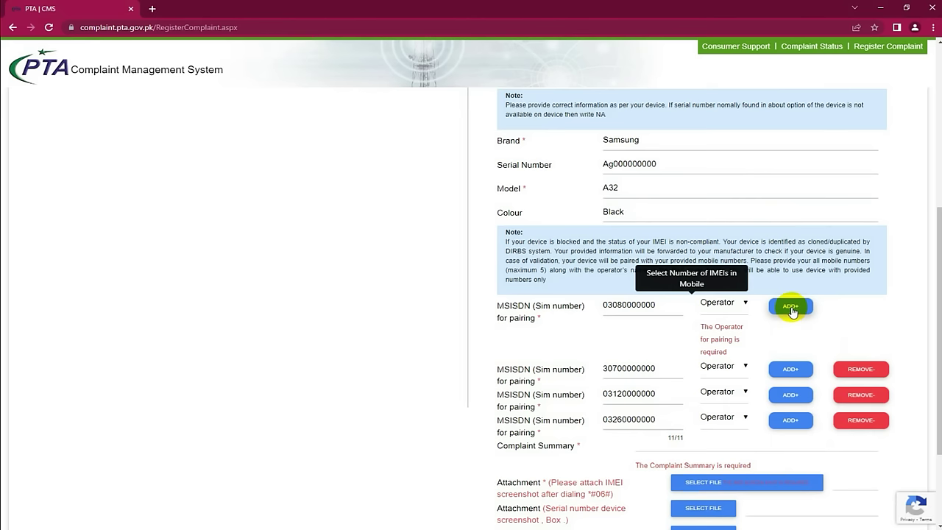
Set the operator of all four pairing SIM numbers to Jazz/Warid.
click(745, 306)
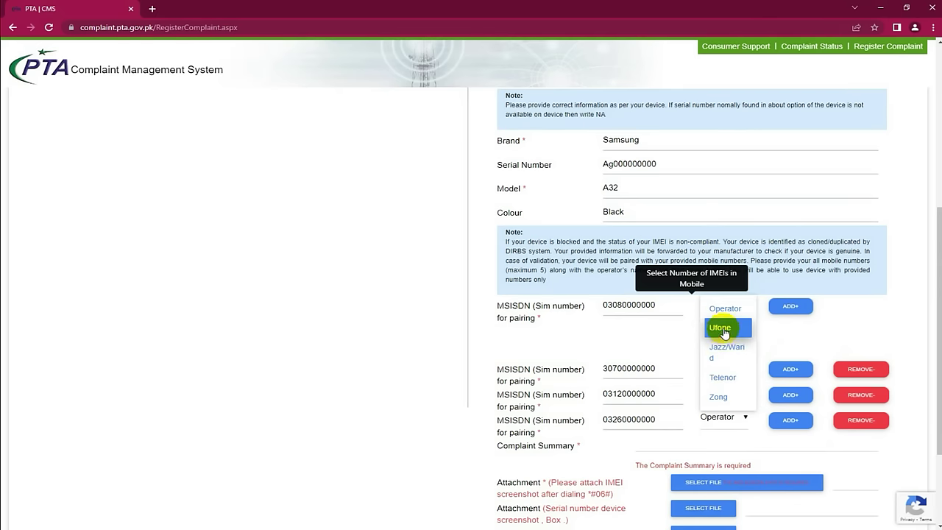
click(728, 350)
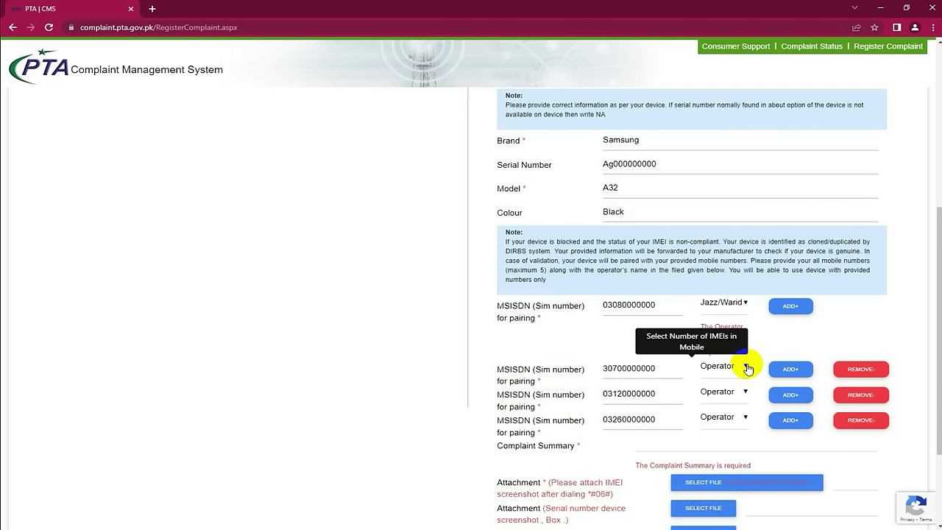
click(747, 367)
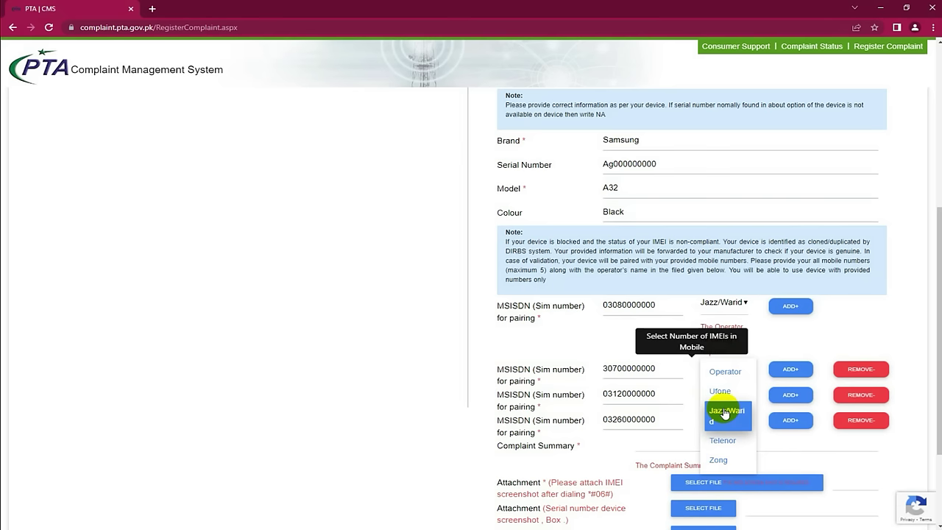
click(726, 414)
click(744, 393)
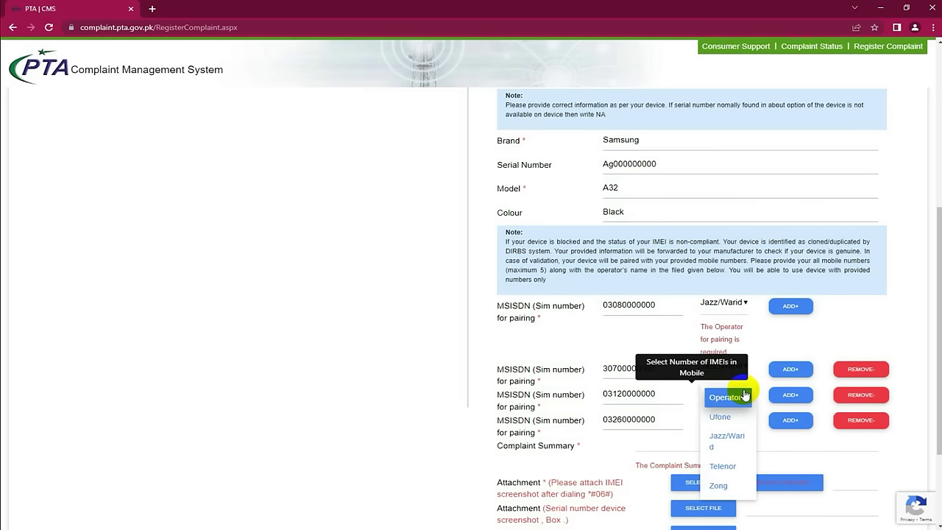
click(726, 439)
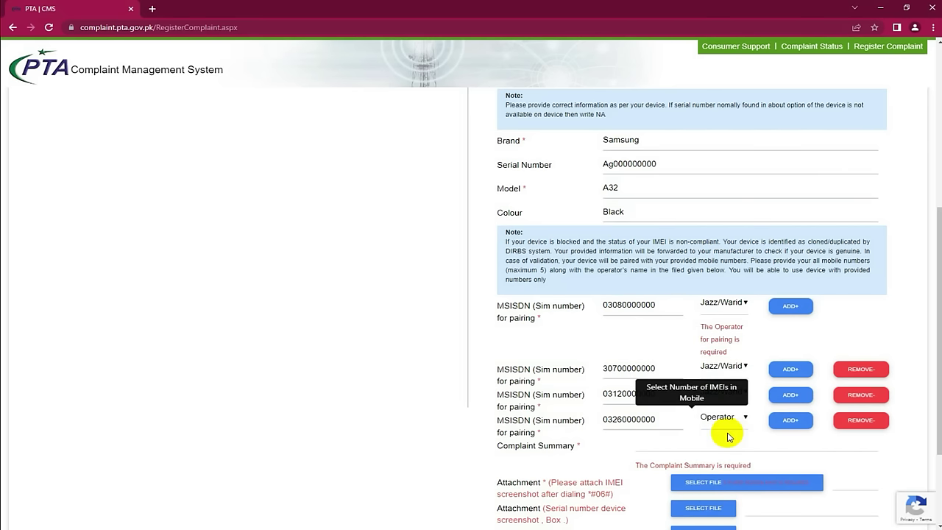
click(745, 421)
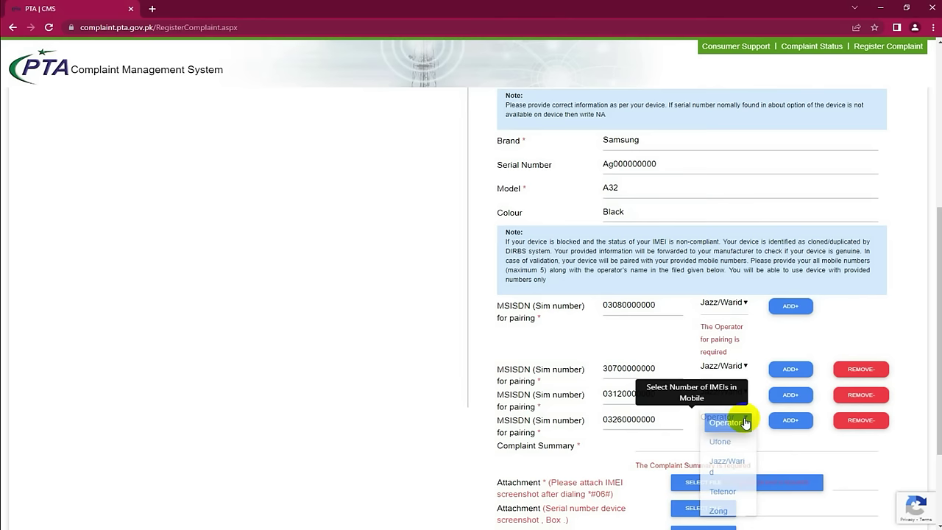
click(727, 463)
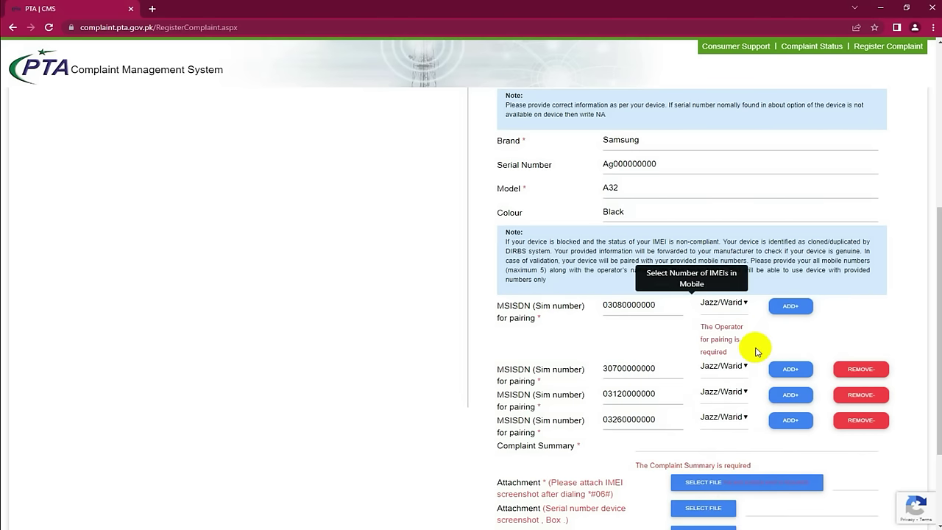
Change the third SIM number's operator to Zong and reselect Jazz/Warid for the first SIM number.
click(743, 393)
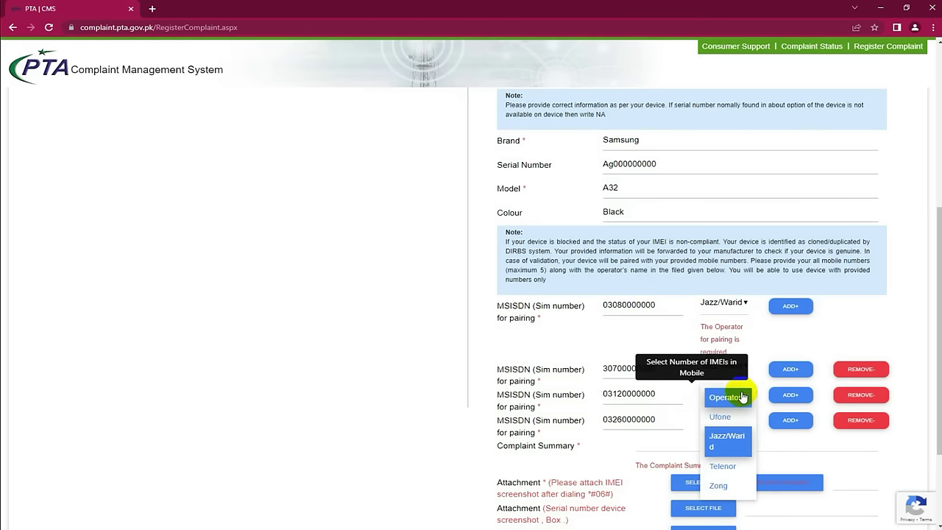
click(718, 486)
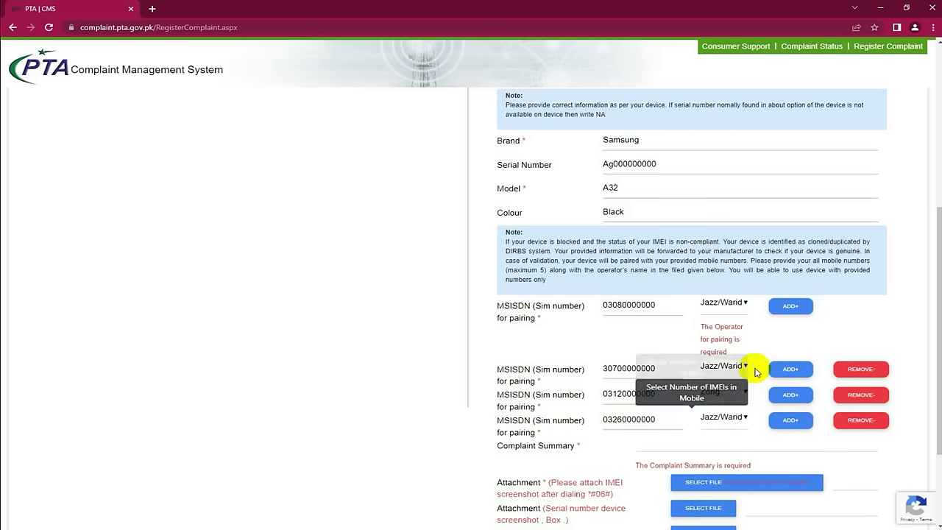
click(736, 303)
click(725, 346)
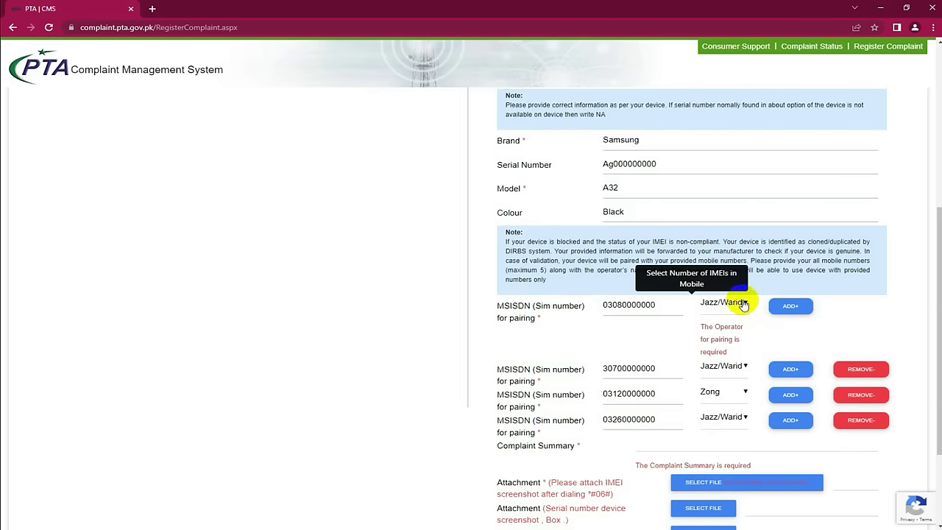
click(657, 304)
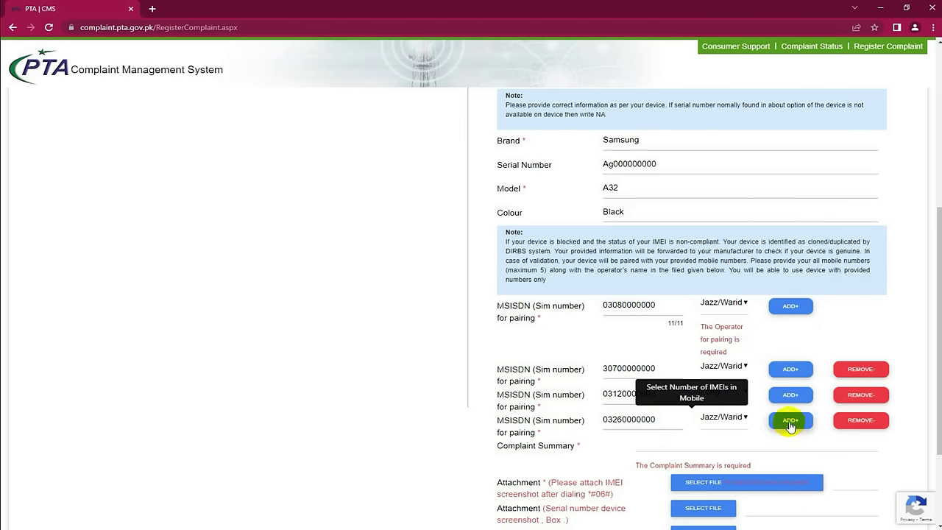
Add a fifth SIM number for pairing and set its operator to Ufone.
click(792, 308)
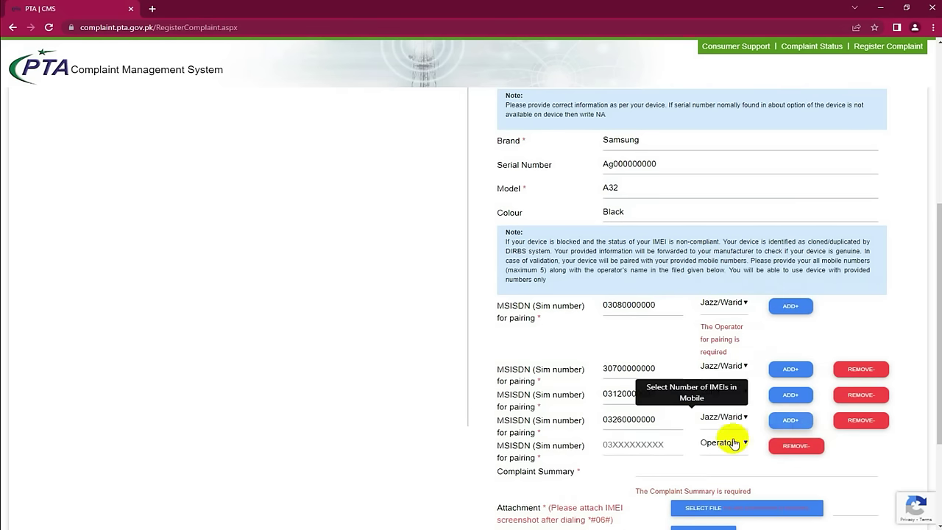
click(636, 444)
text(033)
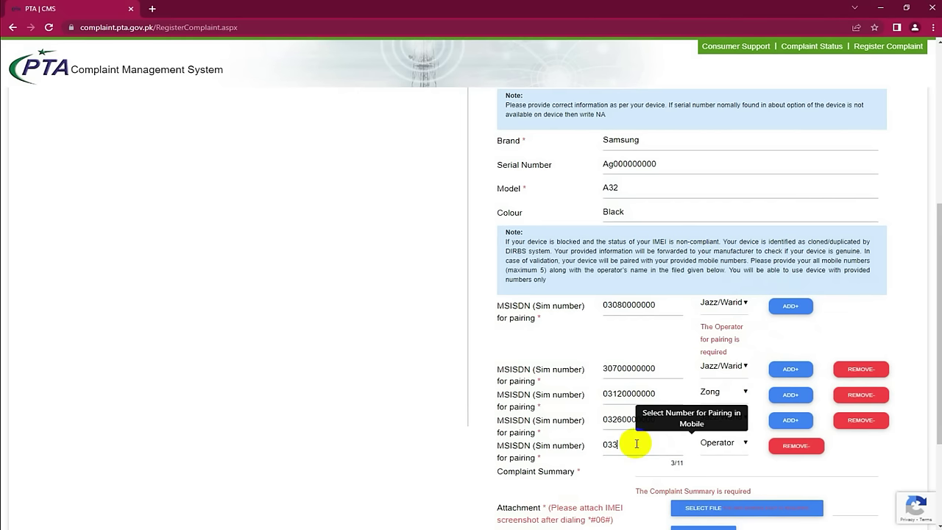
text(30000000)
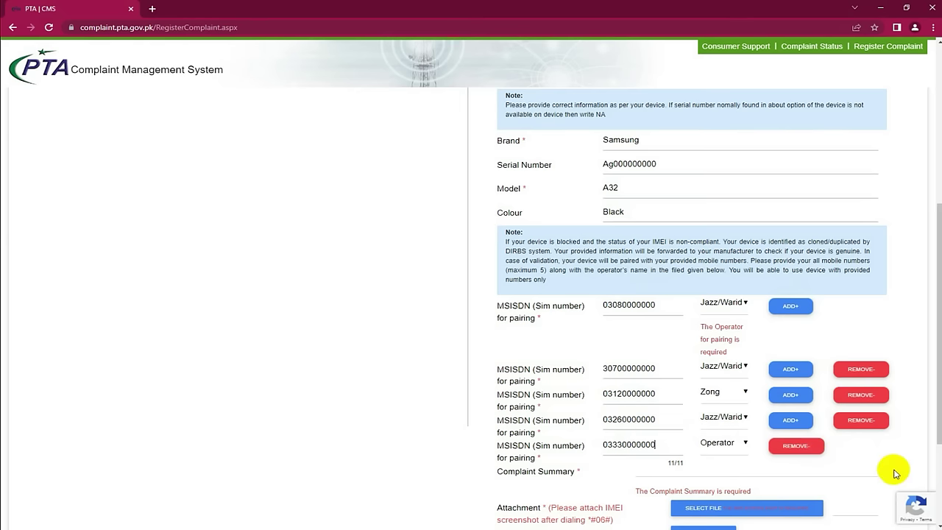
click(744, 444)
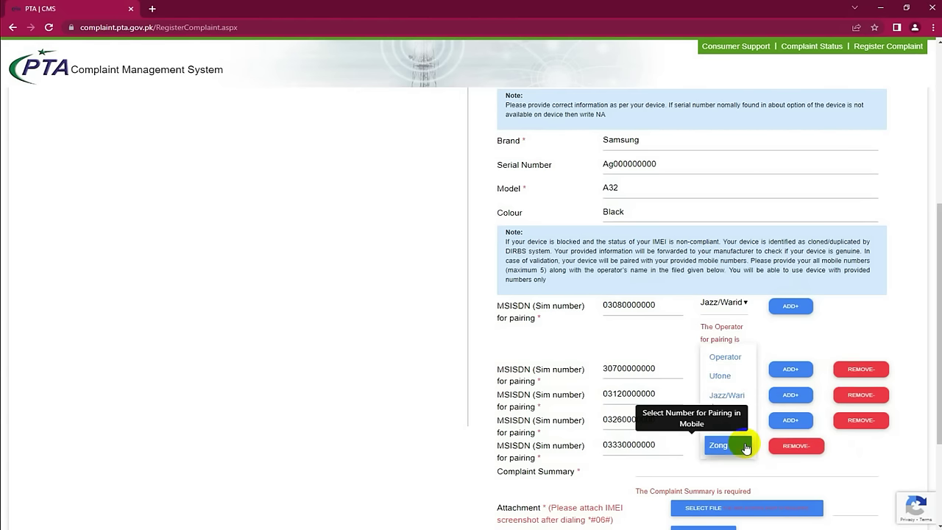
click(721, 375)
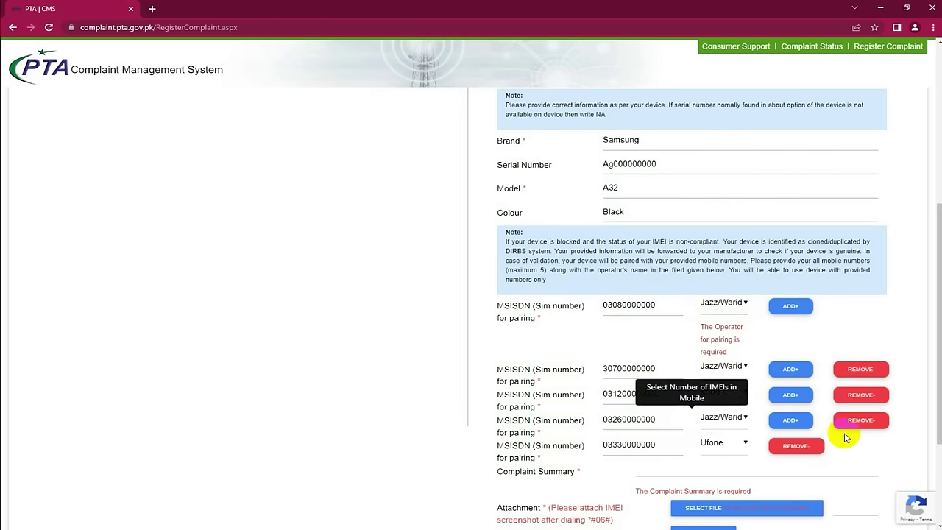
Insert the prepared complaint summary asking to unblock the Galaxy A32 for all SIMs, including the IMEIs, serial number and contact number.
scroll(905, 389, down, 2)
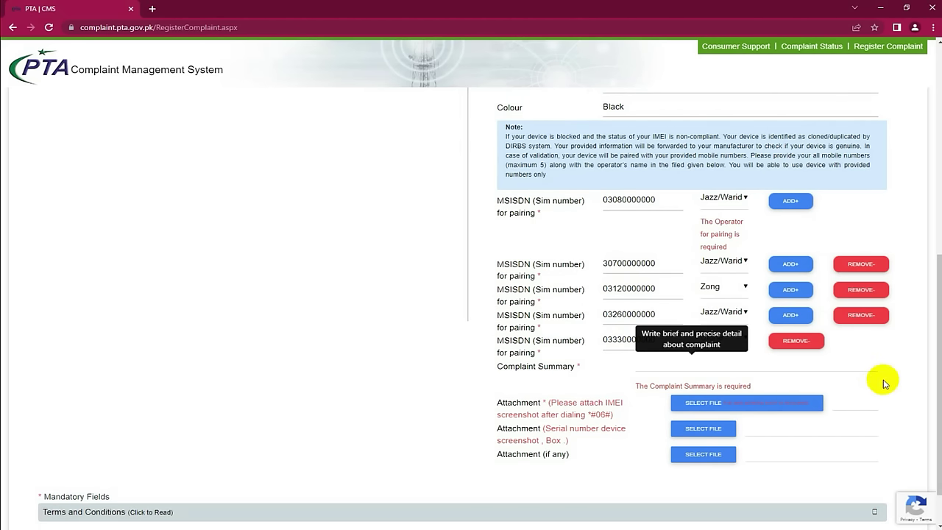
scroll(884, 384, down, 2)
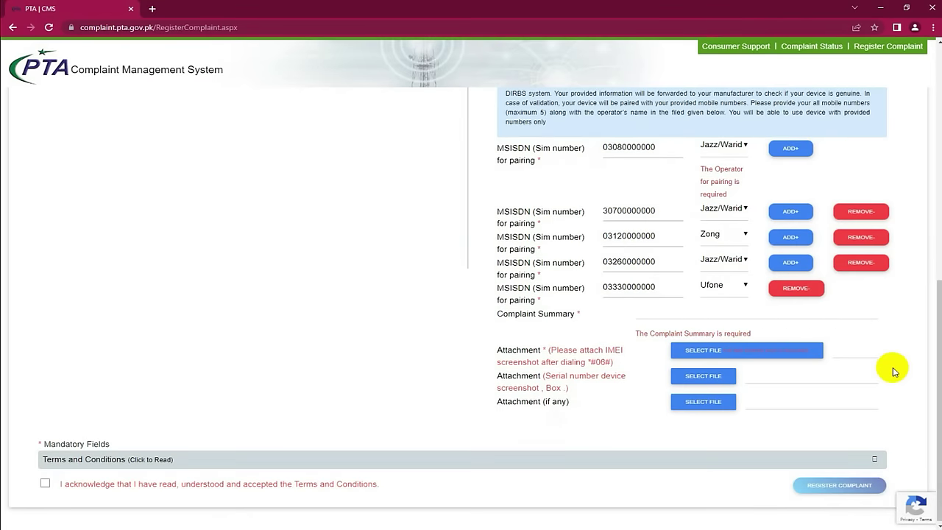
click(645, 313)
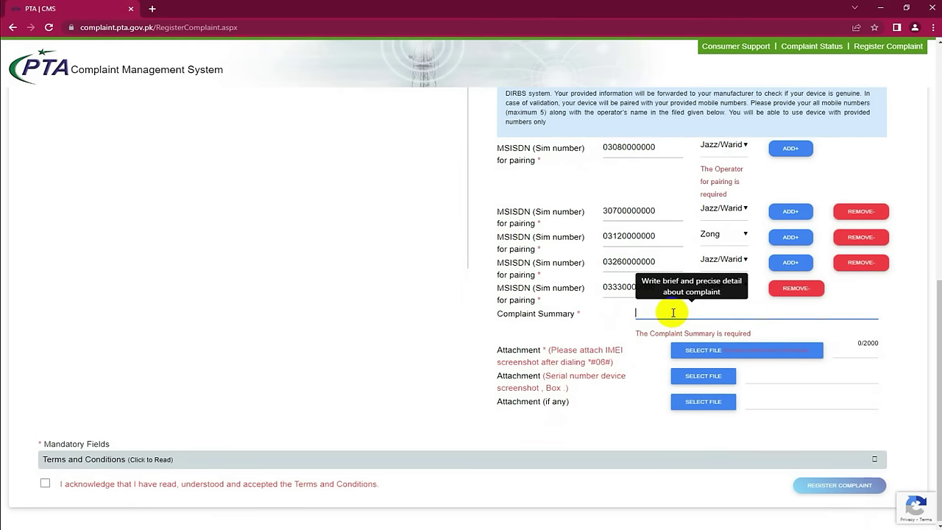
key(ctrl+v)
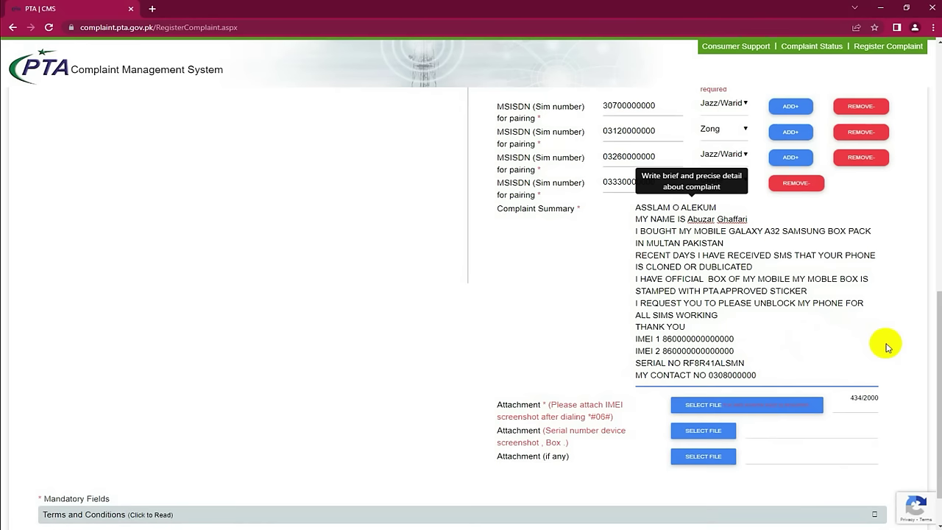
Attach Screenshot_20230203_132259_Service mode to the serial number device screenshot and box attachment.
scroll(888, 348, down, 1)
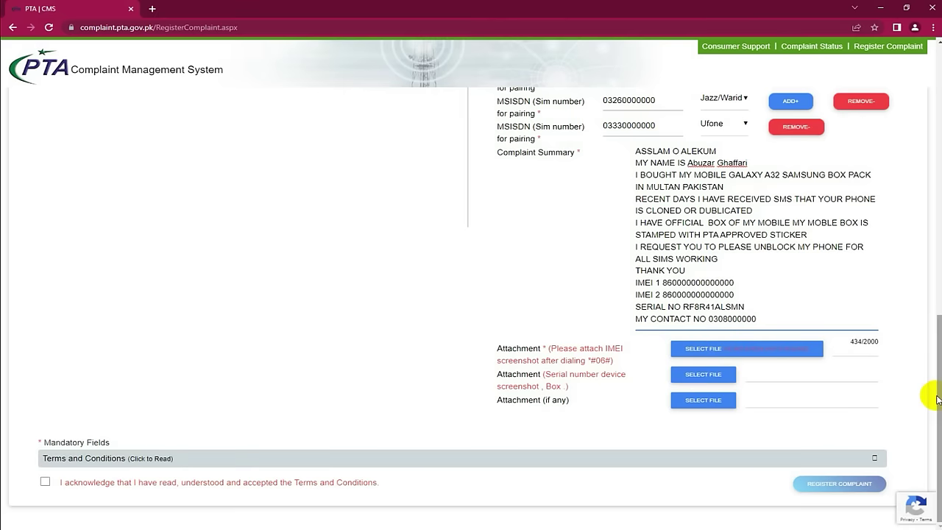
click(696, 376)
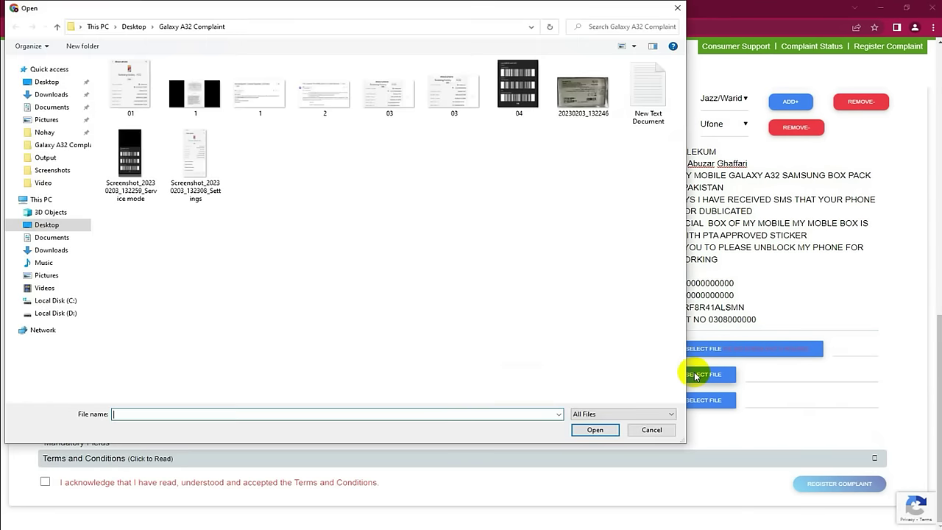
double_click(121, 151)
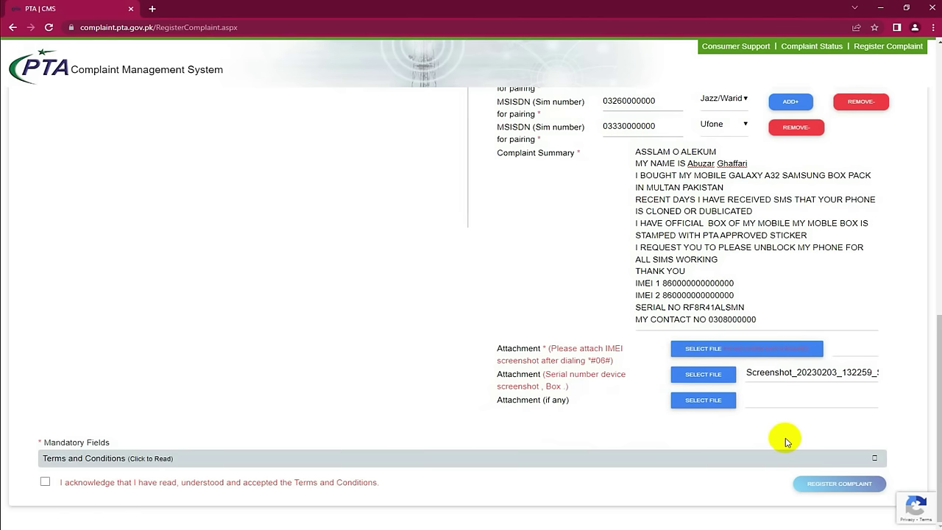
Attach Screenshot_20230203_132259_Service mode as the IMEI screenshot and Screenshot_20230203_132308_Settings as the serial number screenshot.
click(695, 350)
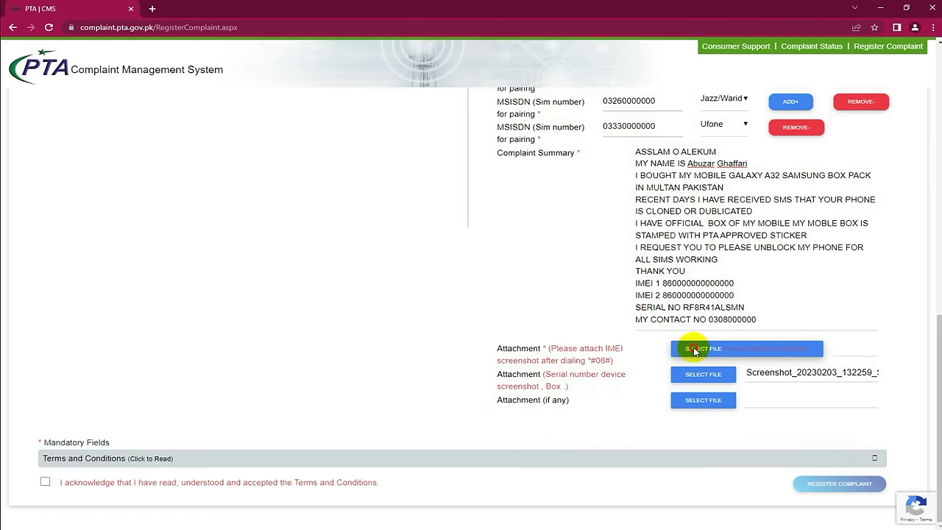
double_click(126, 156)
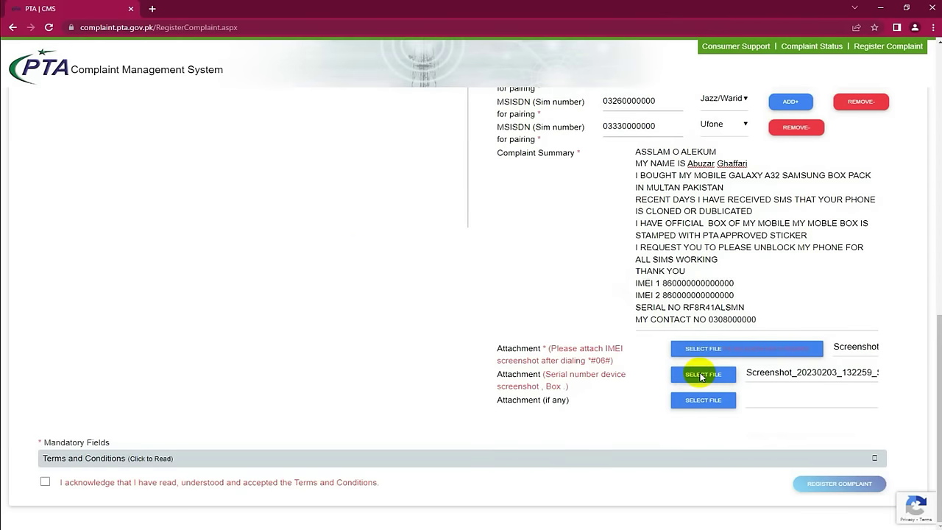
click(701, 375)
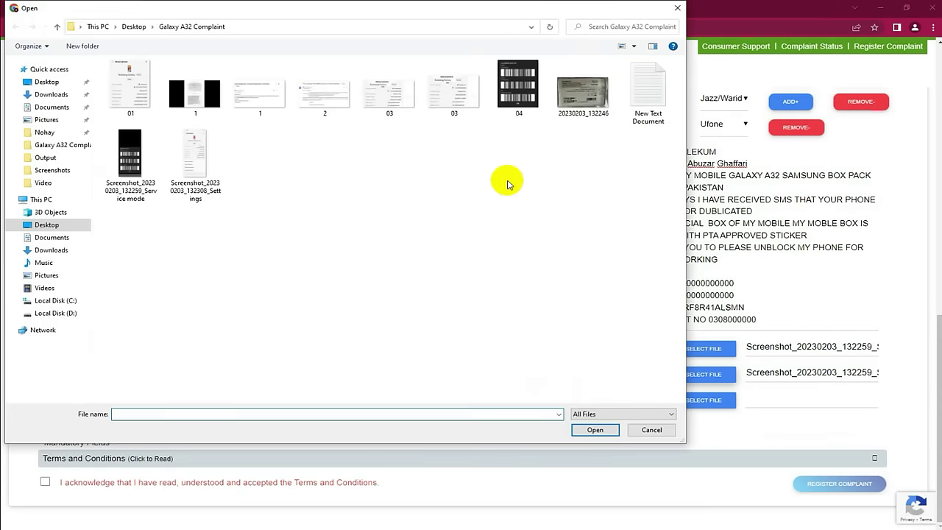
double_click(195, 159)
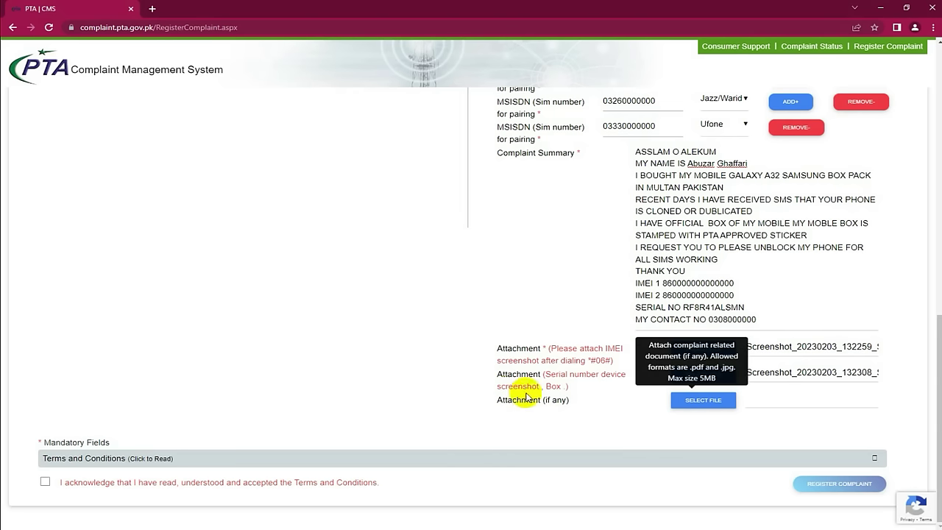
Attach 20230203_132246.jpg as the optional third attachment and accept the Terms and Conditions.
click(704, 401)
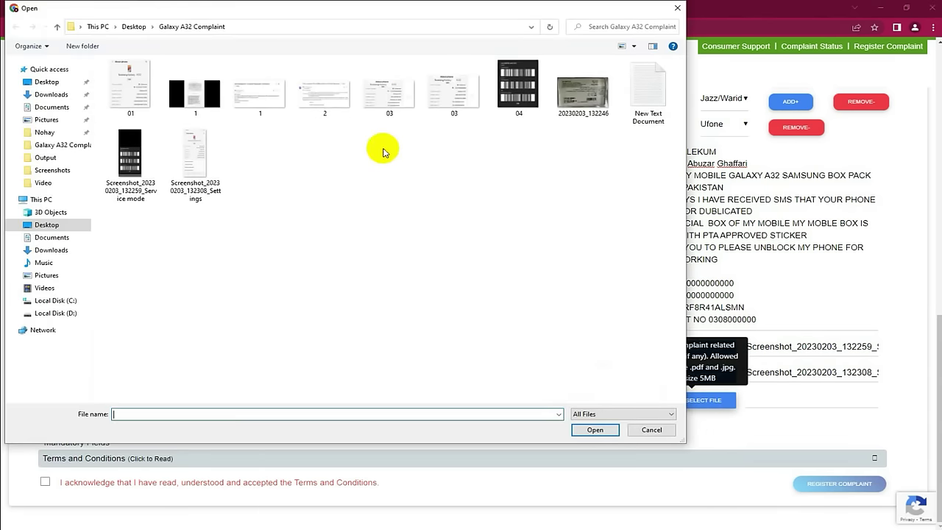
double_click(583, 99)
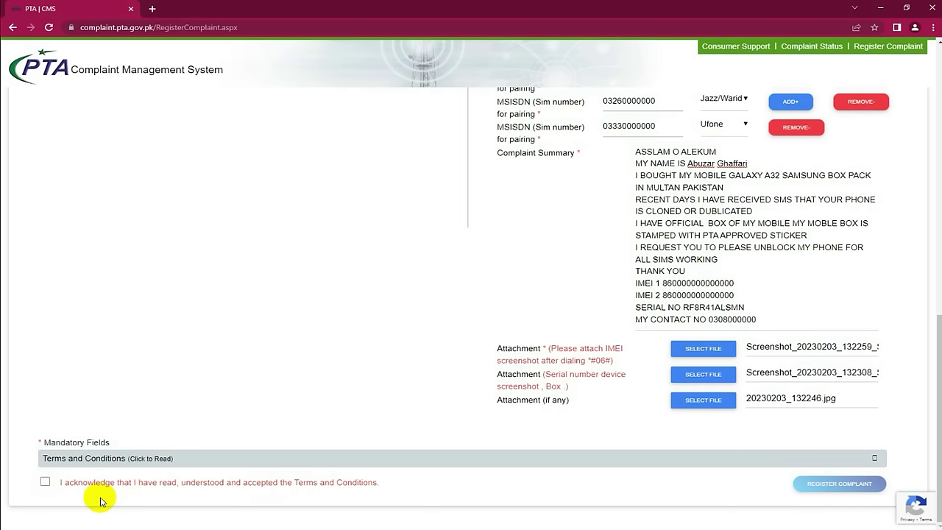
click(45, 483)
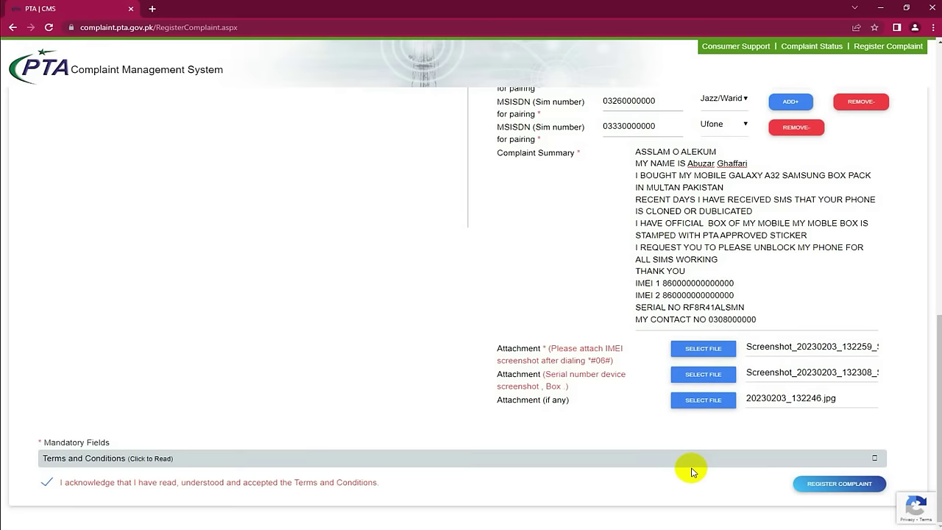
scroll(464, 321, up, 2)
scroll(465, 322, down, 2)
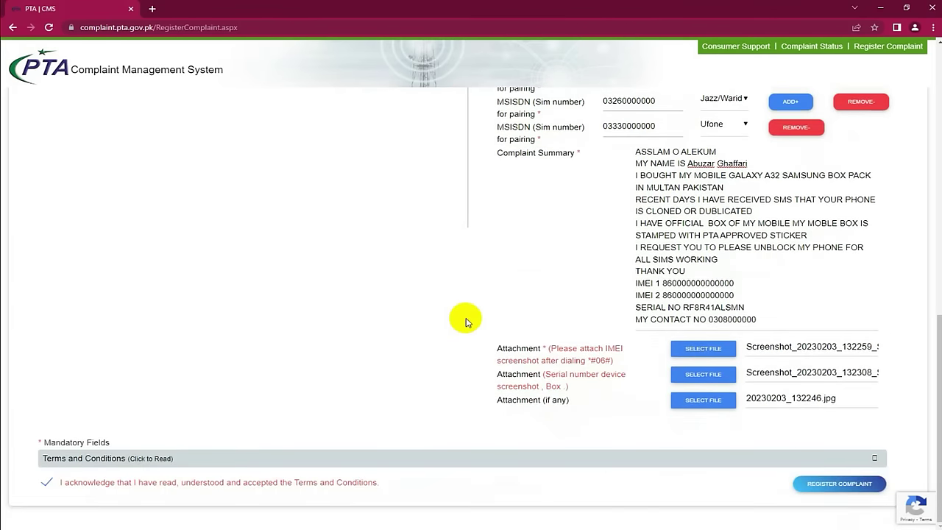
scroll(466, 321, up, 2)
scroll(465, 322, down, 2)
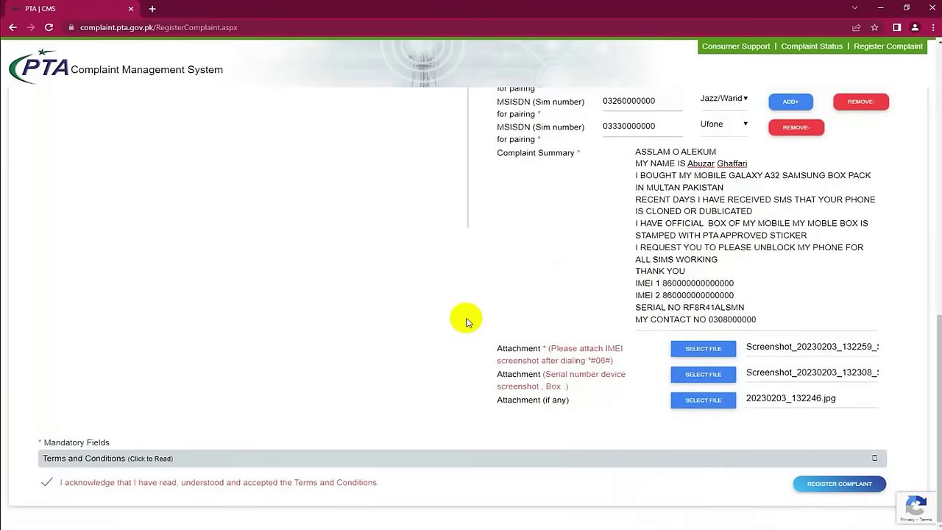